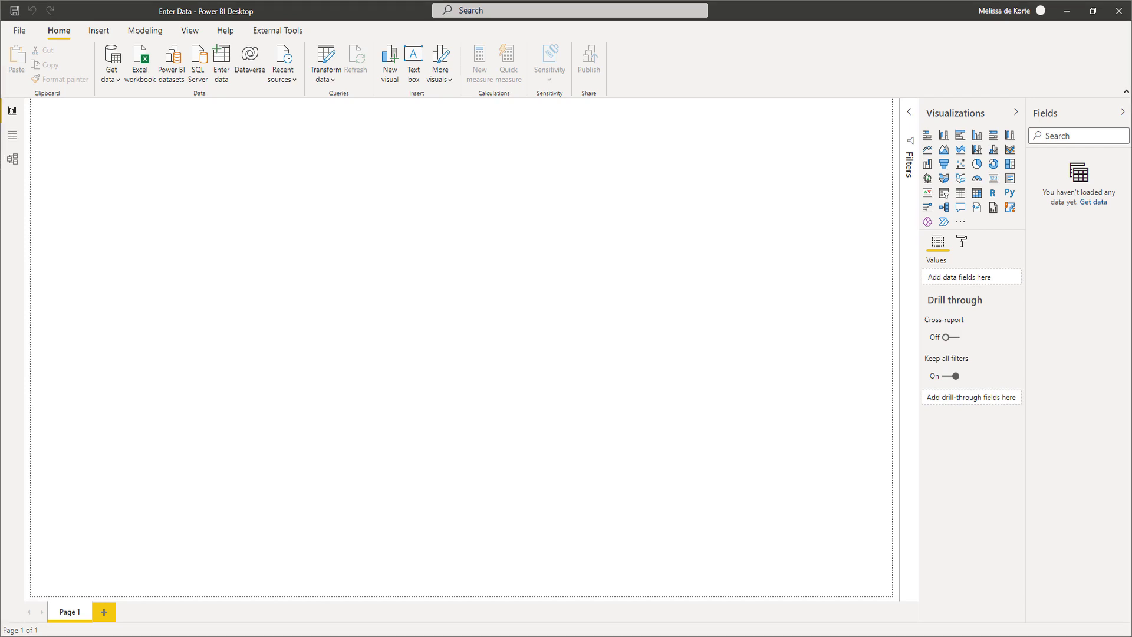
# - Create an entered-data table named 'Key Measures' and load it
pyautogui.click(226, 62)
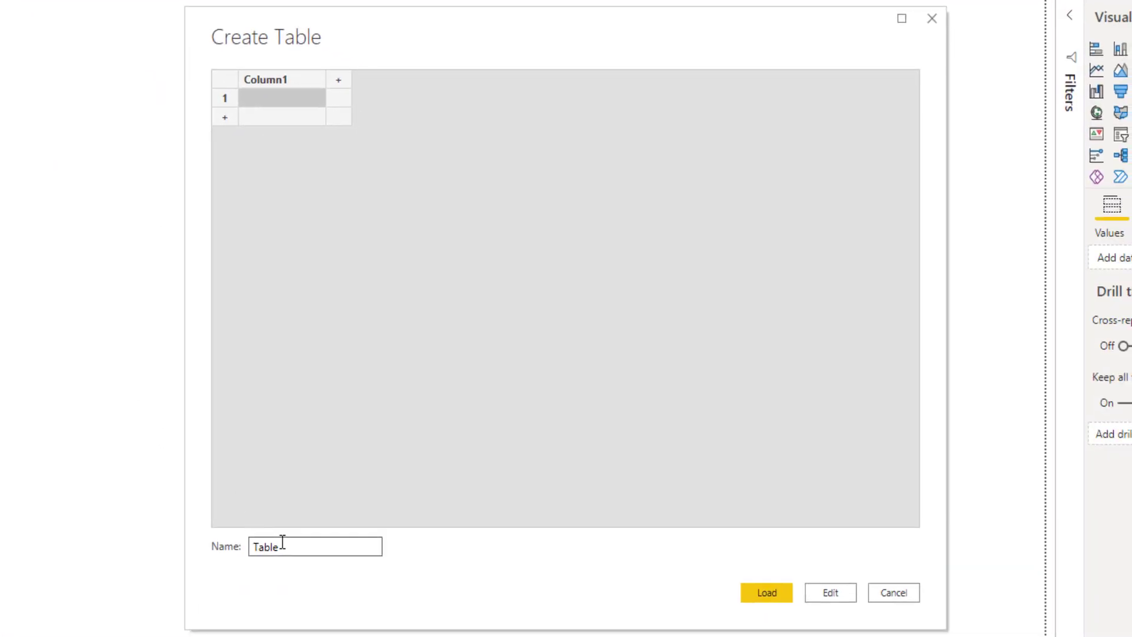
pyautogui.doubleClick(270, 548)
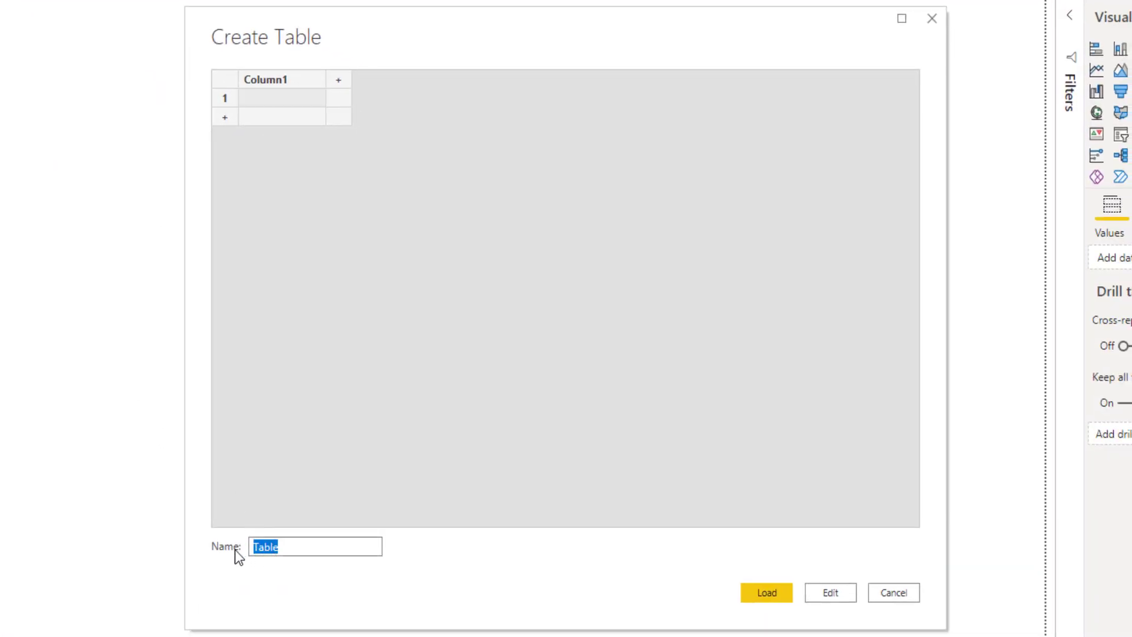
pyautogui.write('Key Measures')
pyautogui.press('Return')
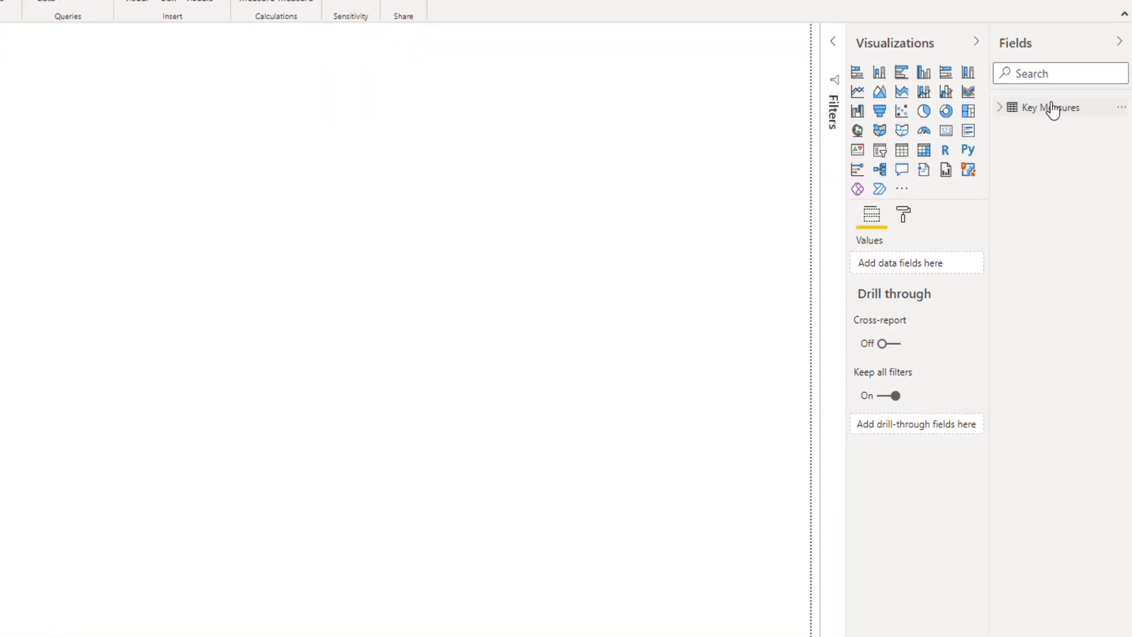
# - Add a new measure to Key Measures and hide its placeholder Column1
pyautogui.rightClick(1053, 108)
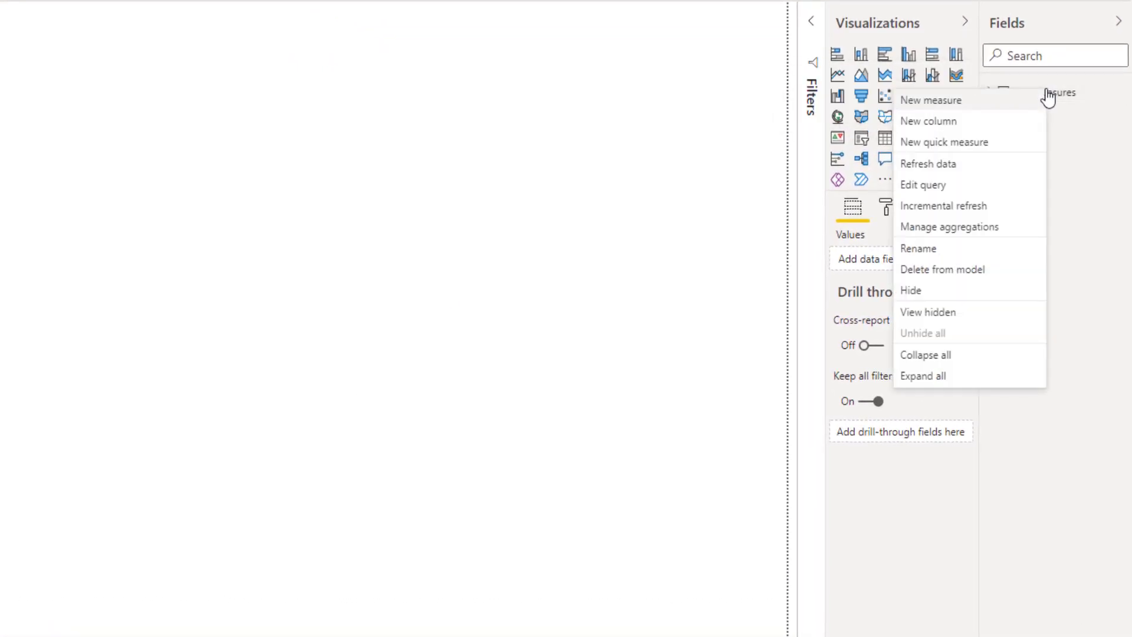
pyautogui.click(1003, 95)
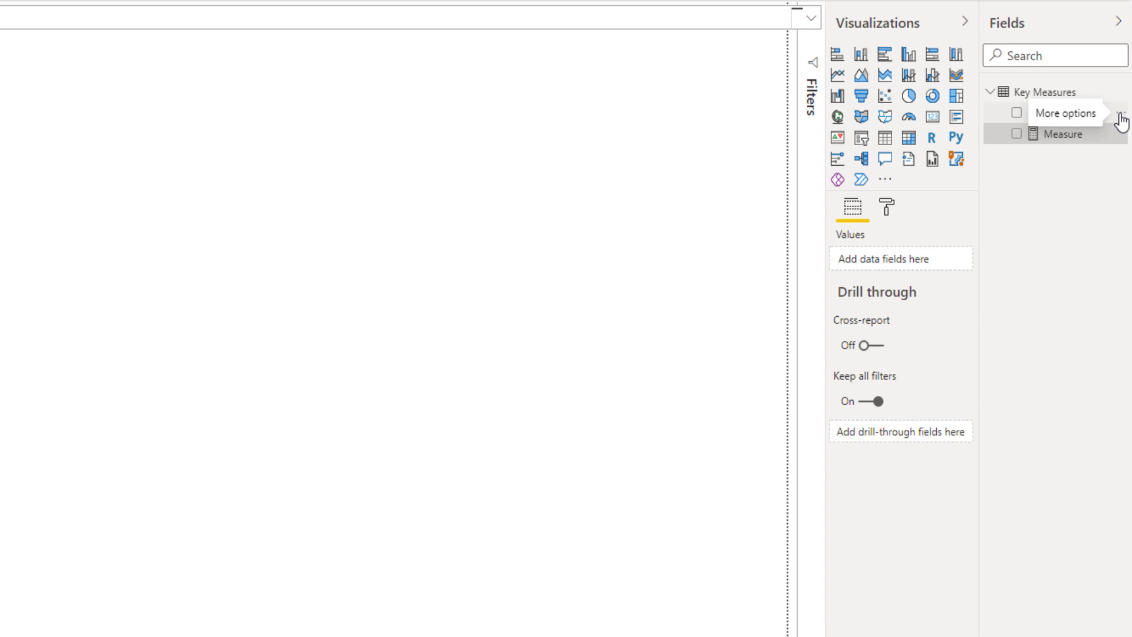
pyautogui.click(1121, 115)
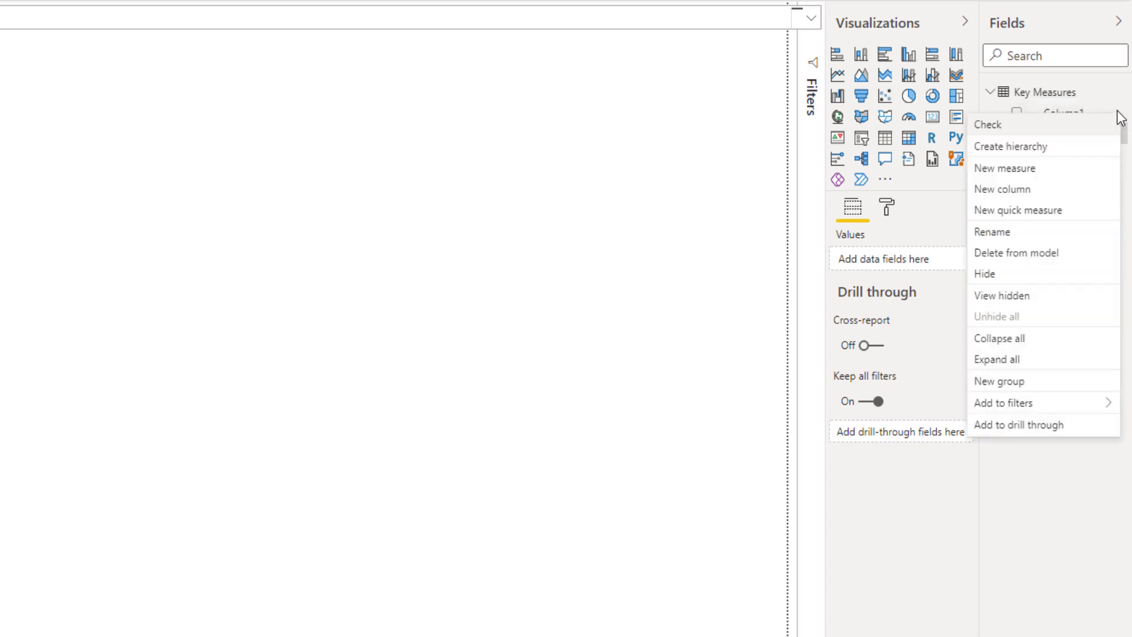
pyautogui.click(1029, 275)
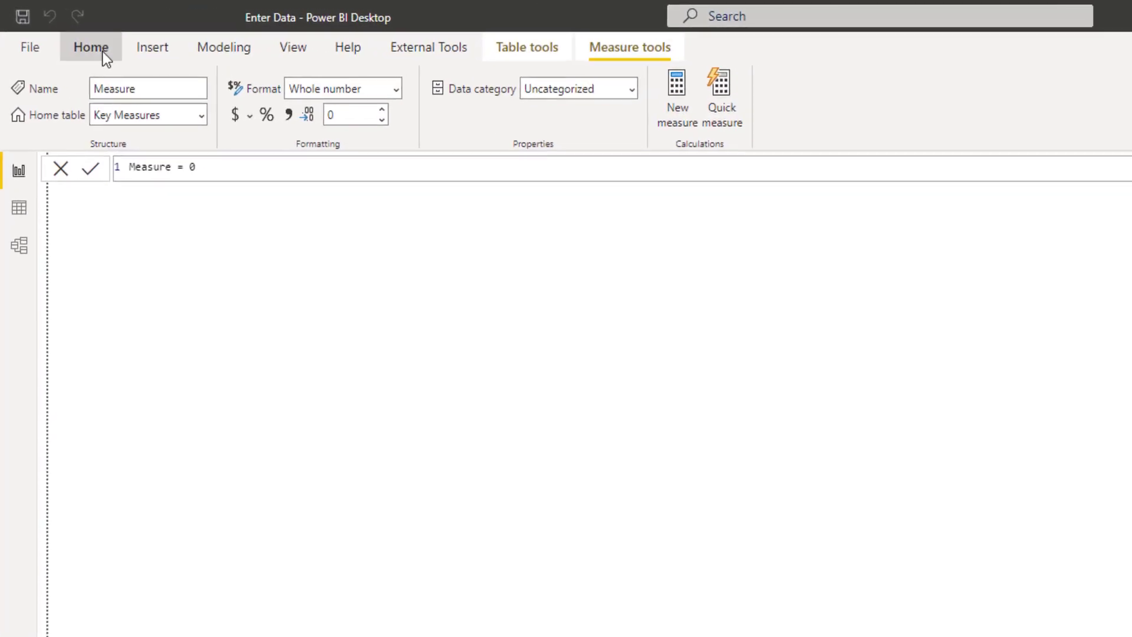
# - Paste the Low, Medium and High price segment rows into a new table and load it as 'Pricing Segments'
pyautogui.click(103, 51)
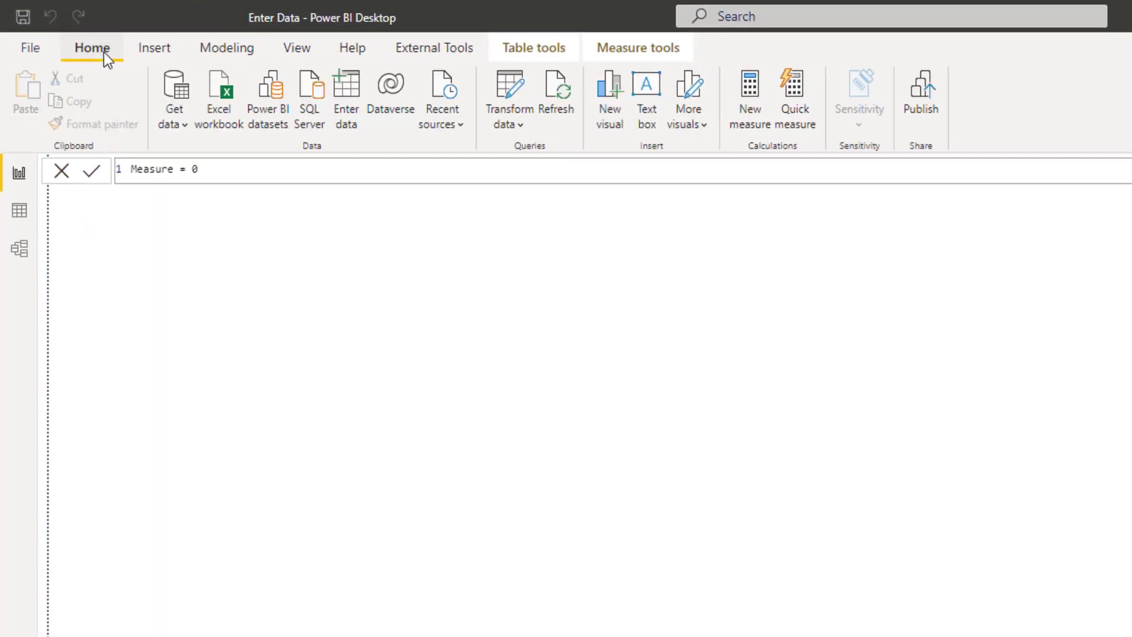
pyautogui.click(348, 125)
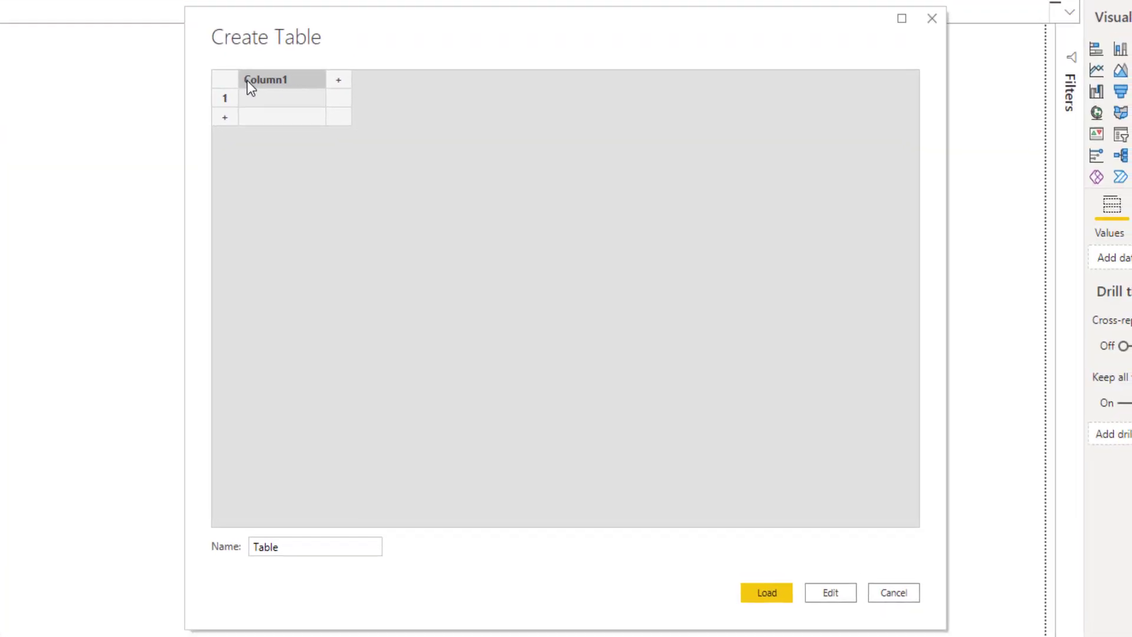
pyautogui.write('Price segment\tLbound\tUbound Low\t0\t50 Medium\t50\t500 High\t500\t999999')
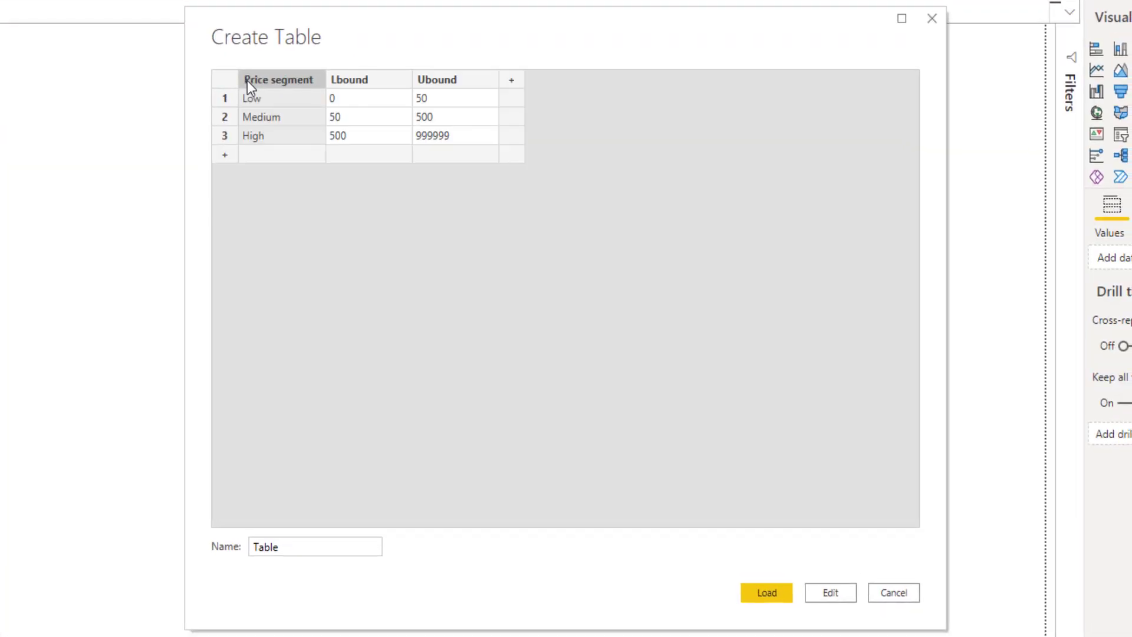
pyautogui.moveTo(292, 546); pyautogui.dragTo(222, 547)
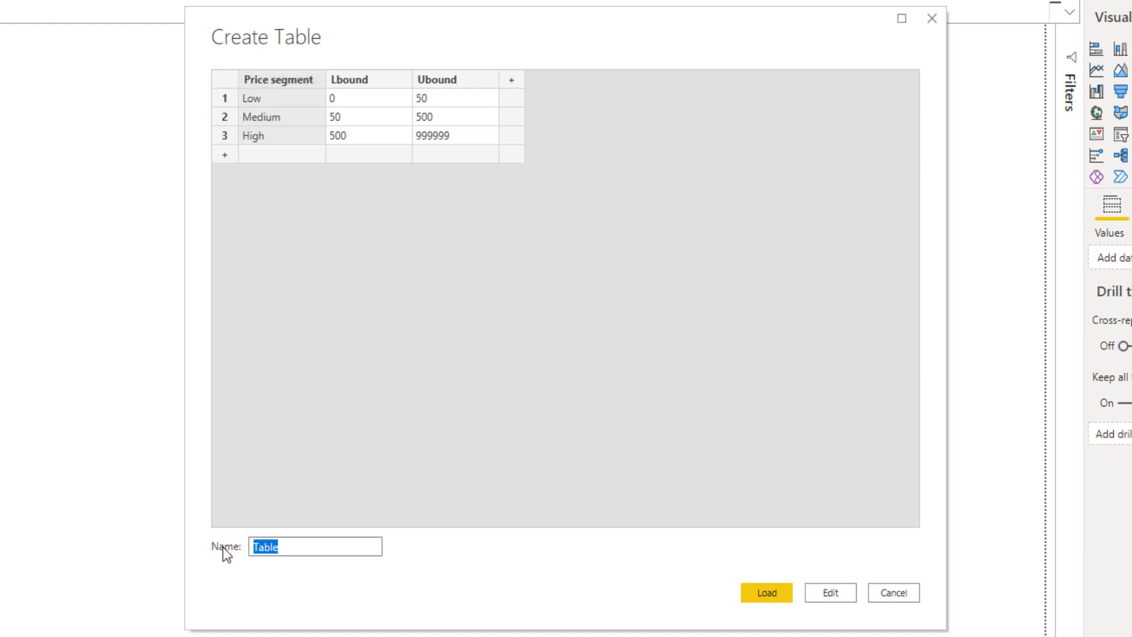
pyautogui.write('Pricing Segments')
pyautogui.press('Return')
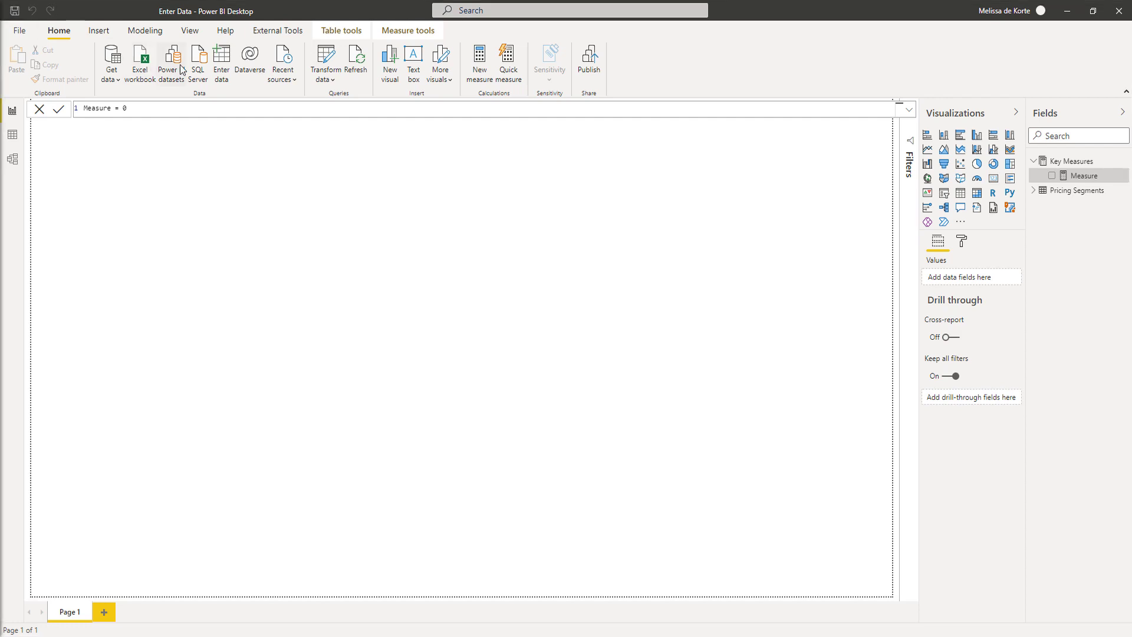
# - Paste the sales order data into a new entered-data table and load it as 'Sales'
pyautogui.click(221, 76)
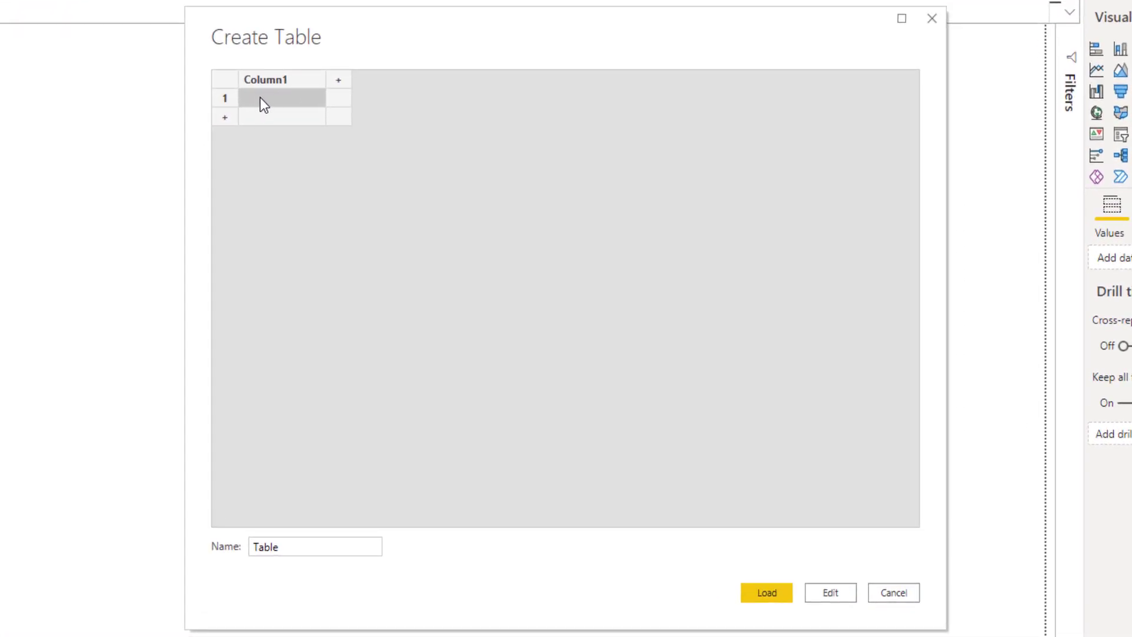
pyautogui.hotkey('ctrl', 'v')
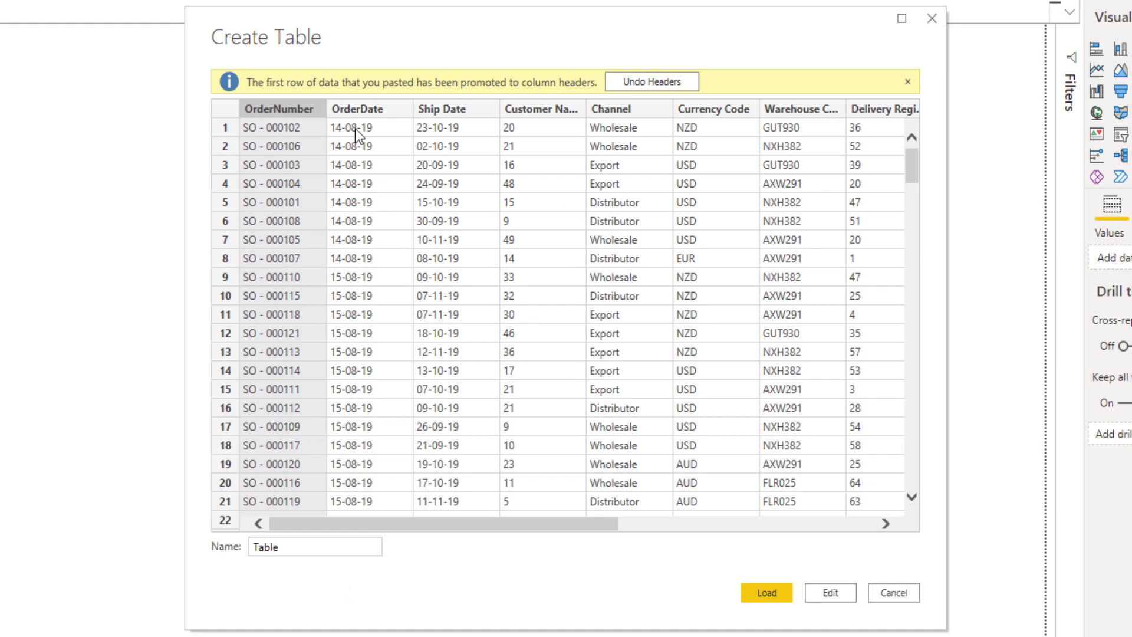
pyautogui.click(227, 548)
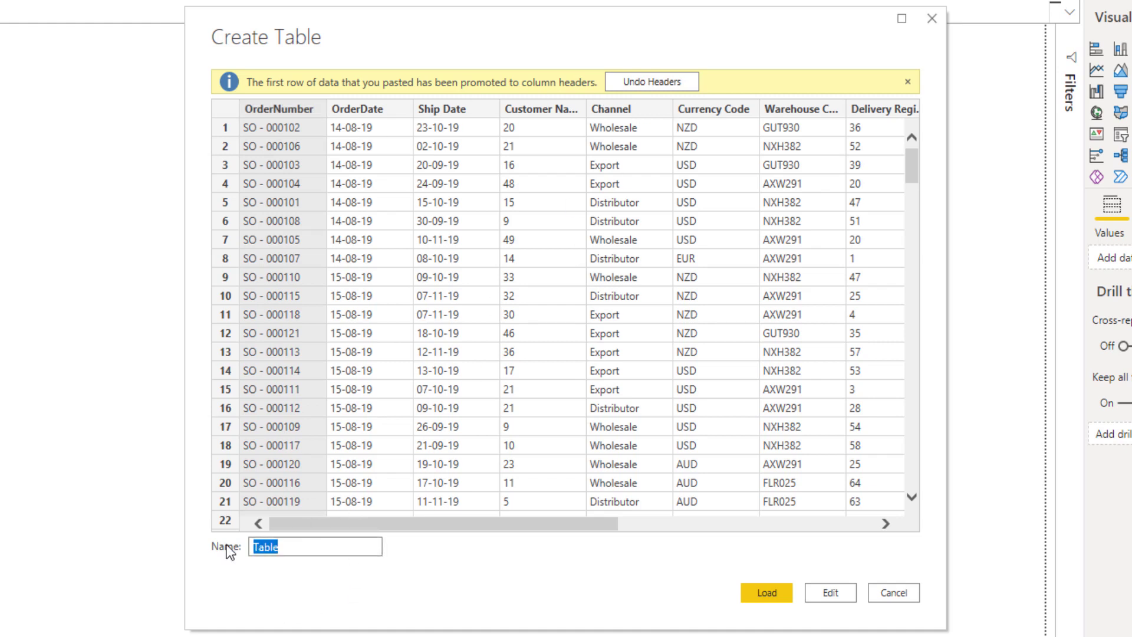
pyautogui.write('Sales')
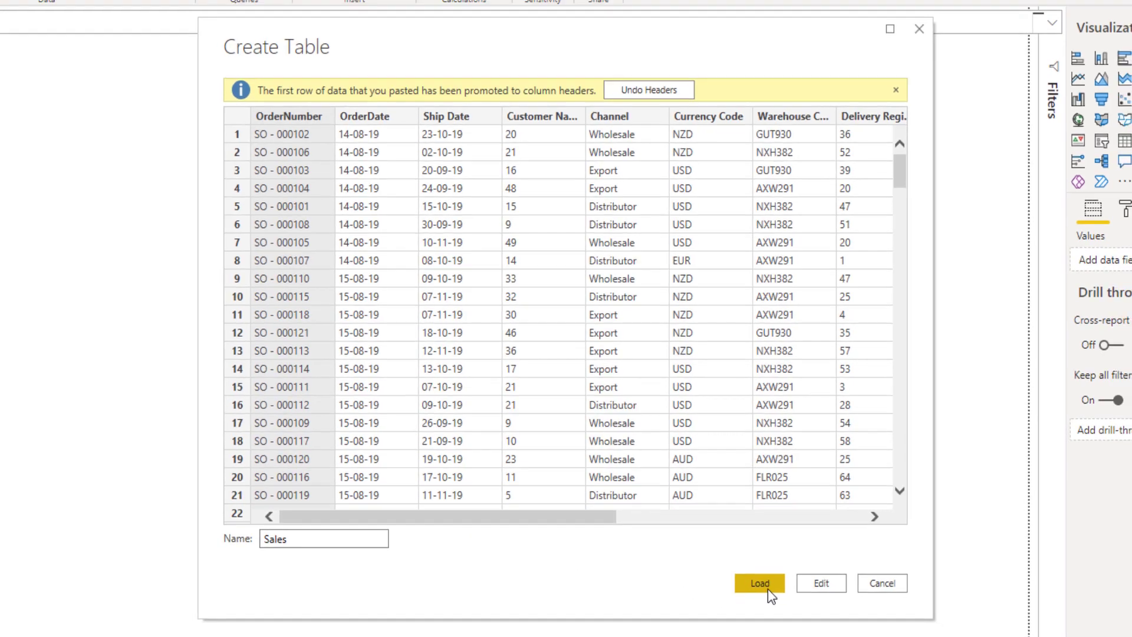
pyautogui.click(767, 591)
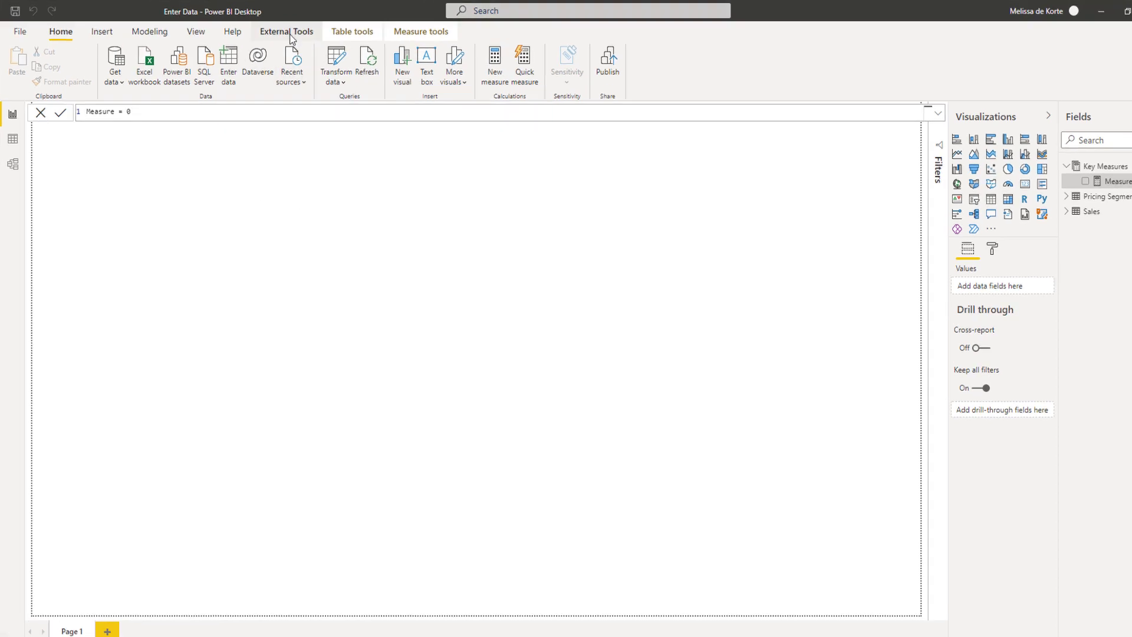
# - Create a calculated table named 'DAX Table' defined as ROW( "Name", 0)
pyautogui.click(214, 45)
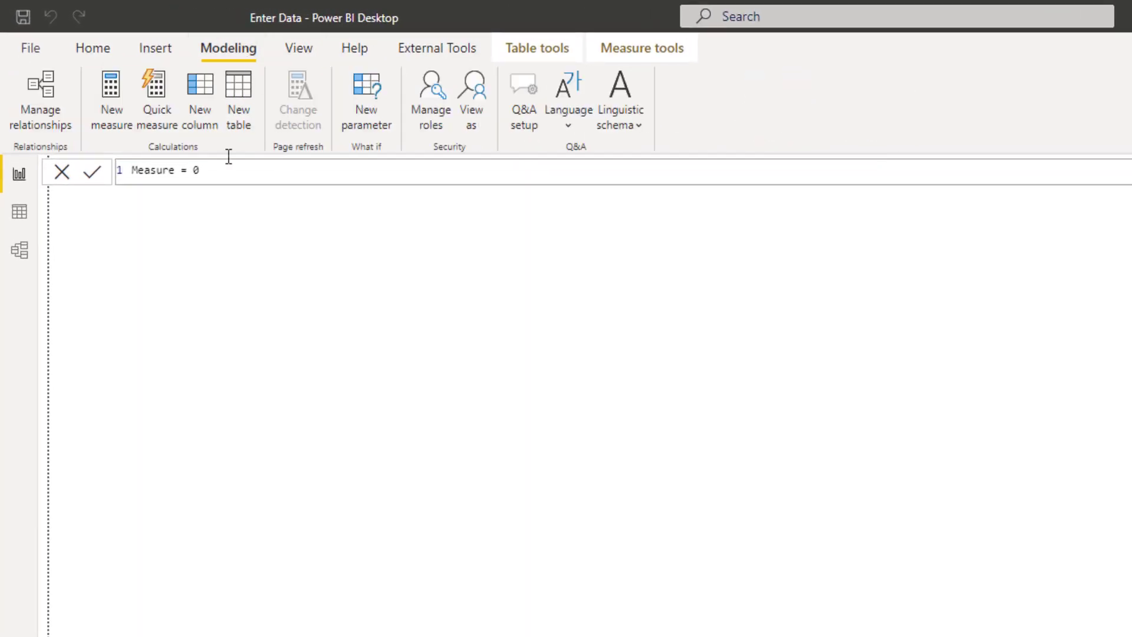
pyautogui.click(237, 122)
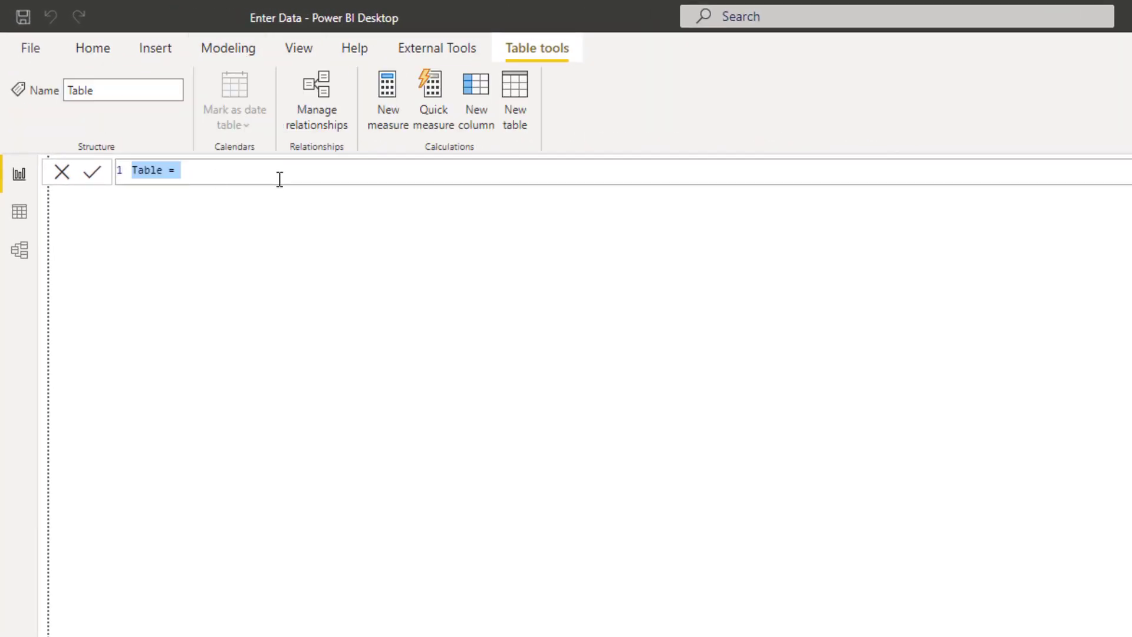
pyautogui.click(216, 168)
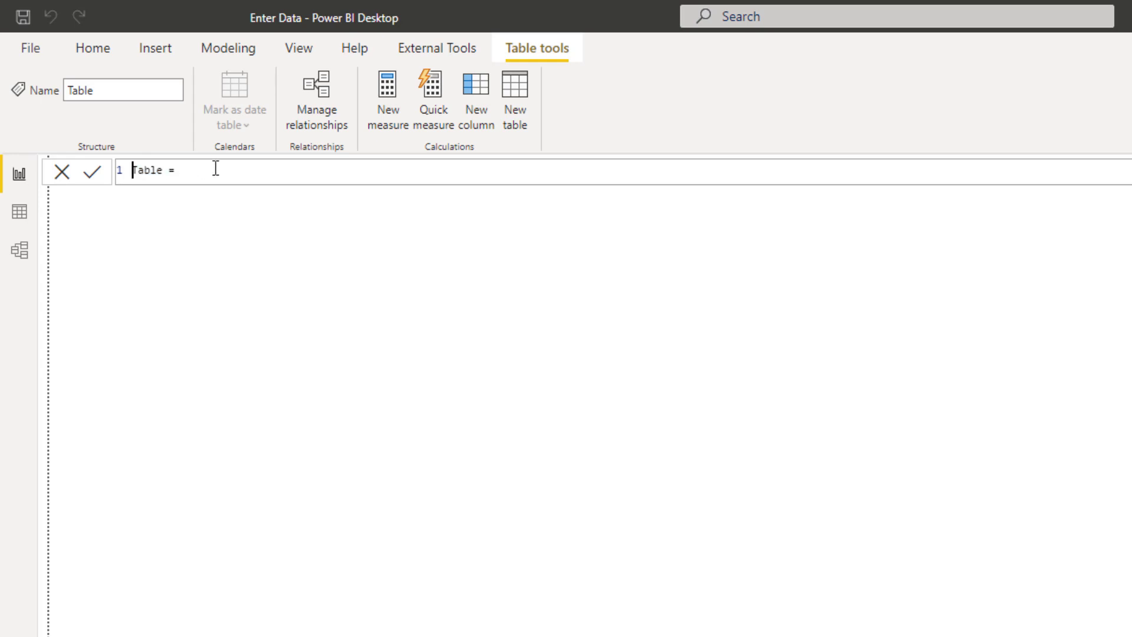
pyautogui.press('Home')
pyautogui.write('DAX')
pyautogui.press('End')
pyautogui.hotkey('shift', 'Return')
pyautogui.write('ROW(')
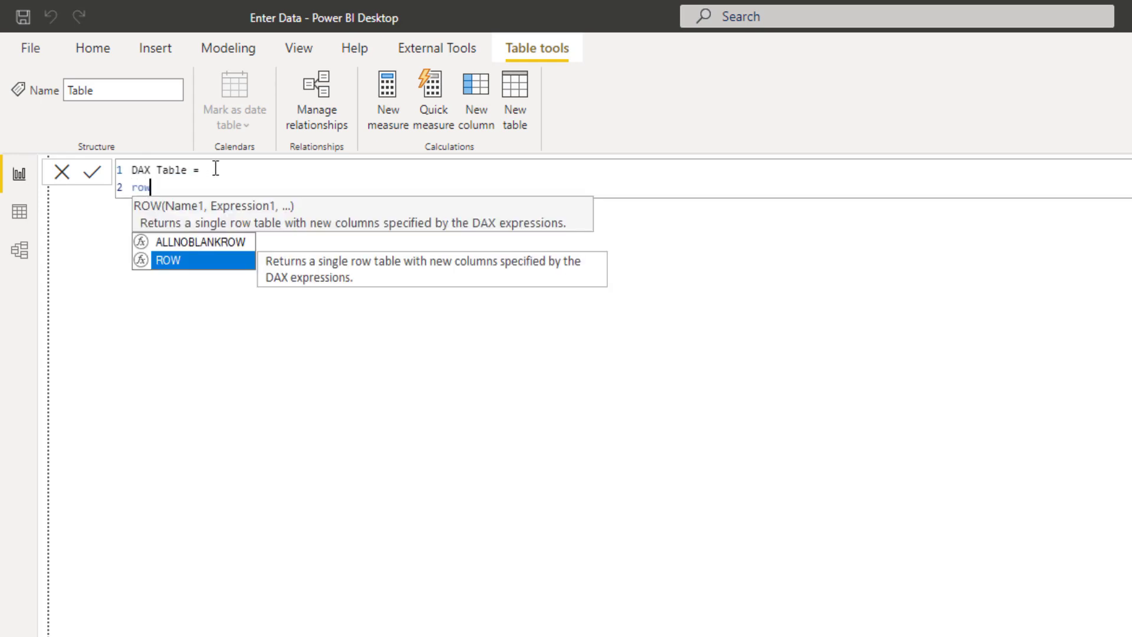
pyautogui.write(' "')
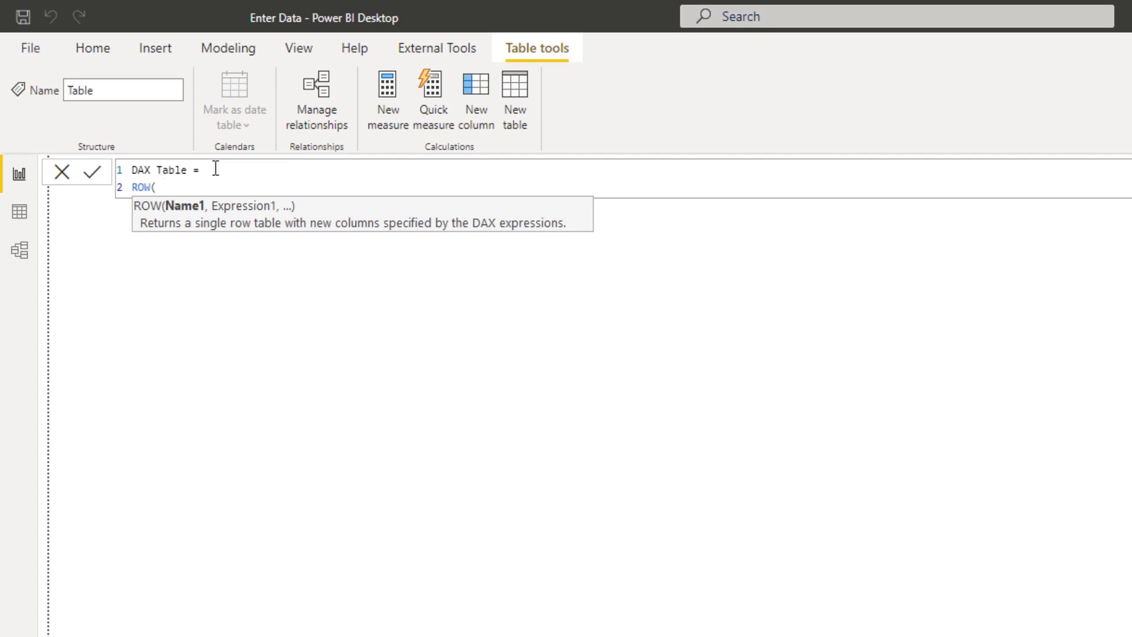
pyautogui.write('Name", 0)')
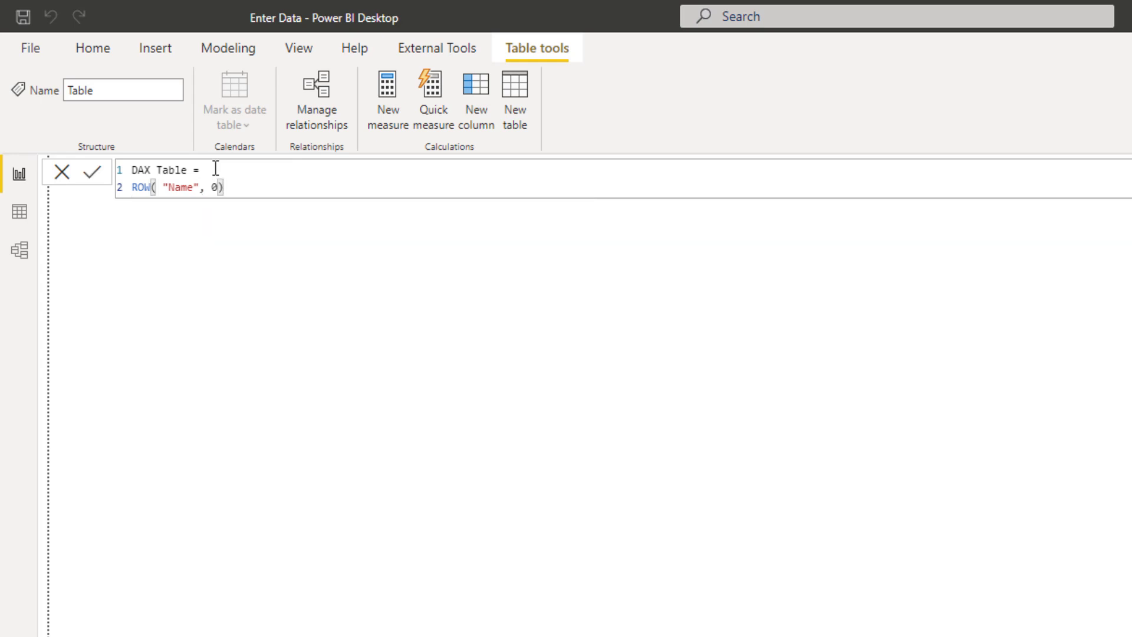
pyautogui.press('Return')
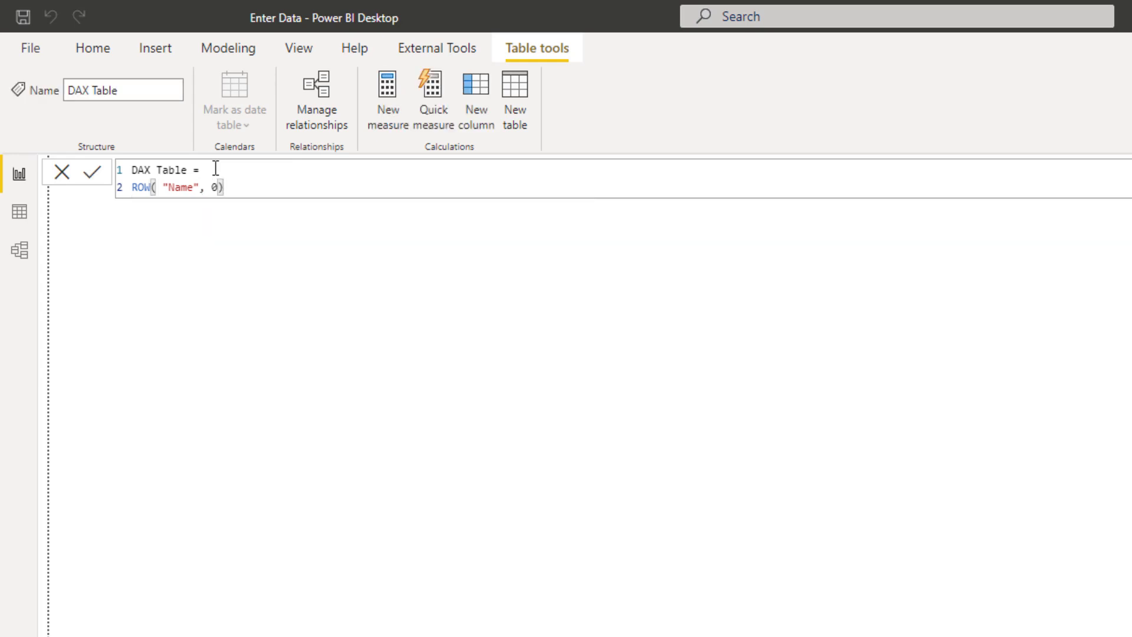
pyautogui.click(92, 53)
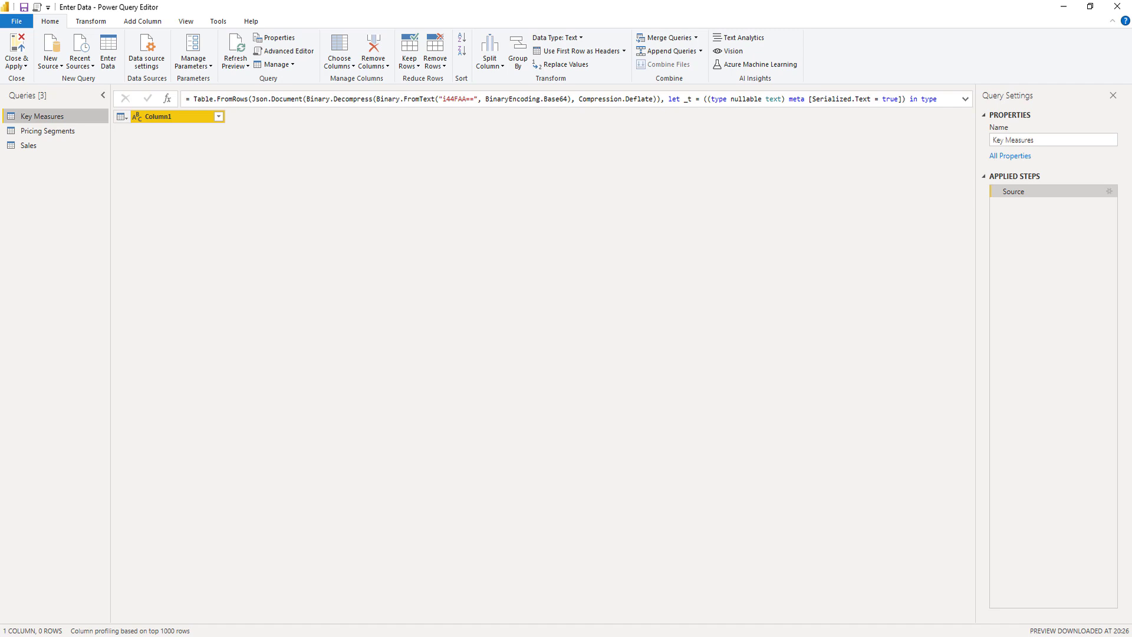
# - Select the Pricing Segments query in the Power Query Editor
pyautogui.click(75, 132)
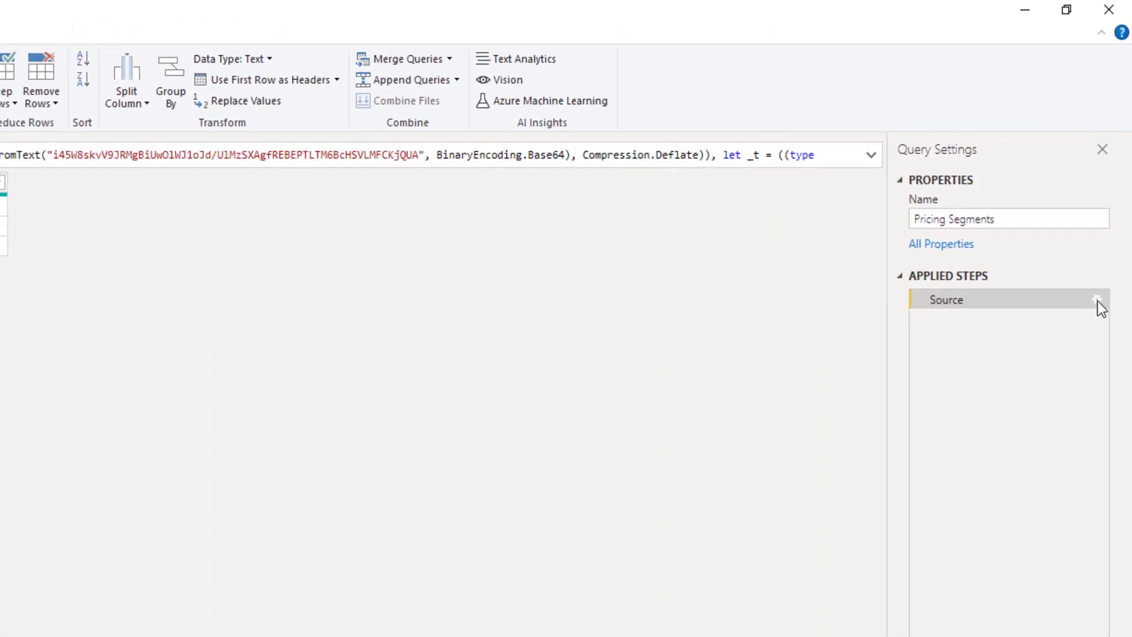
# - Add a 'Sort' column to the Pricing Segments entered data with values 1, 2, 3
pyautogui.click(1096, 303)
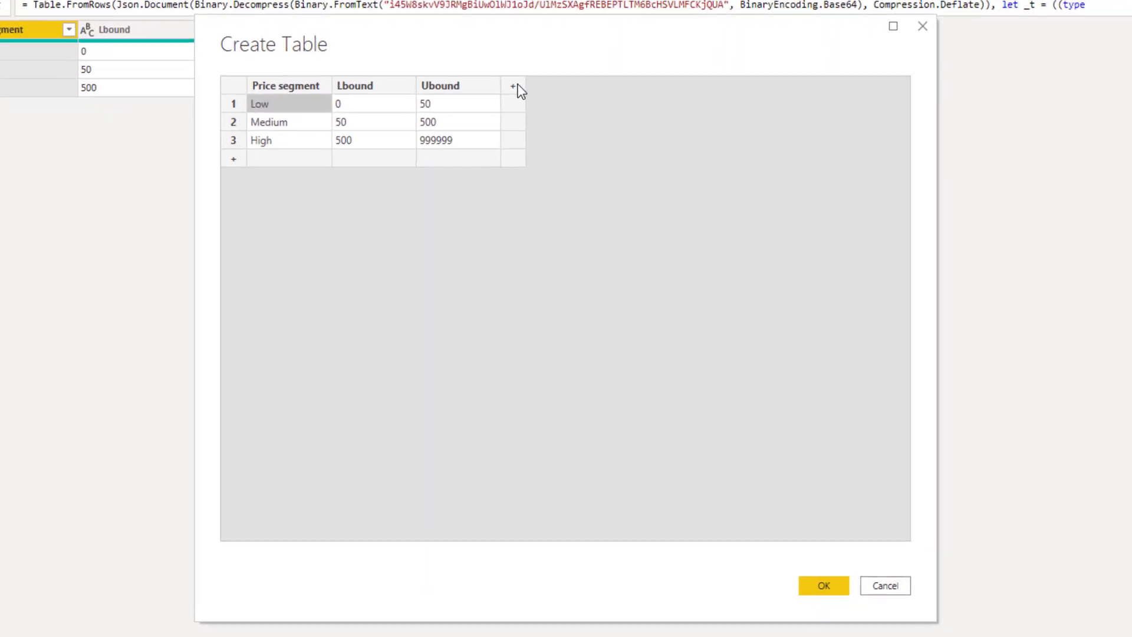
pyautogui.click(517, 86)
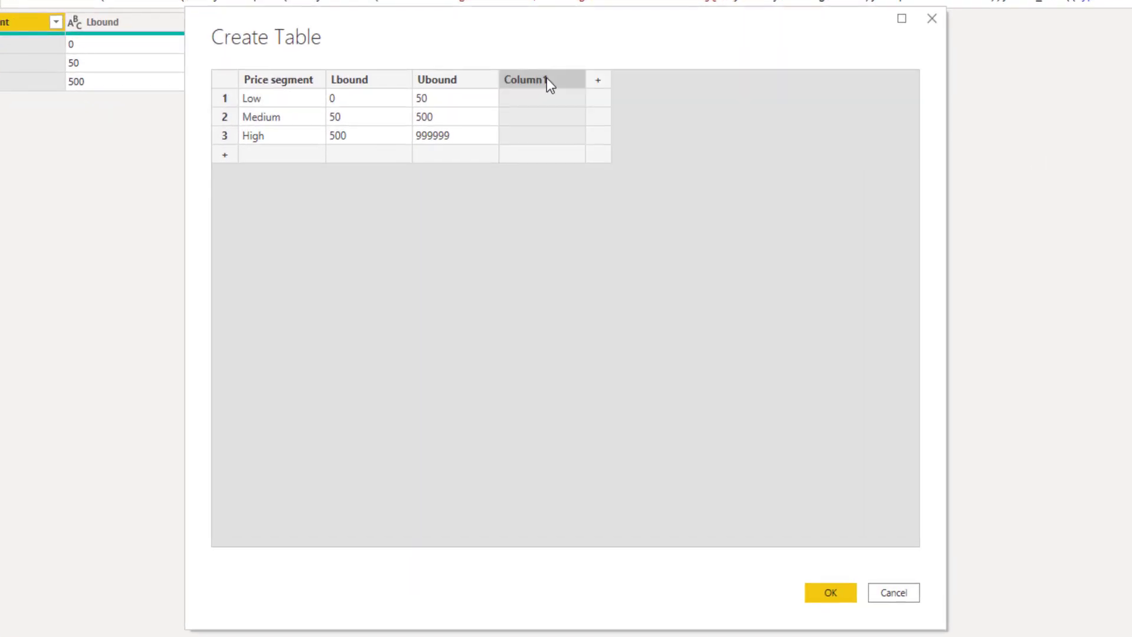
pyautogui.doubleClick(547, 79)
pyautogui.write('Sort')
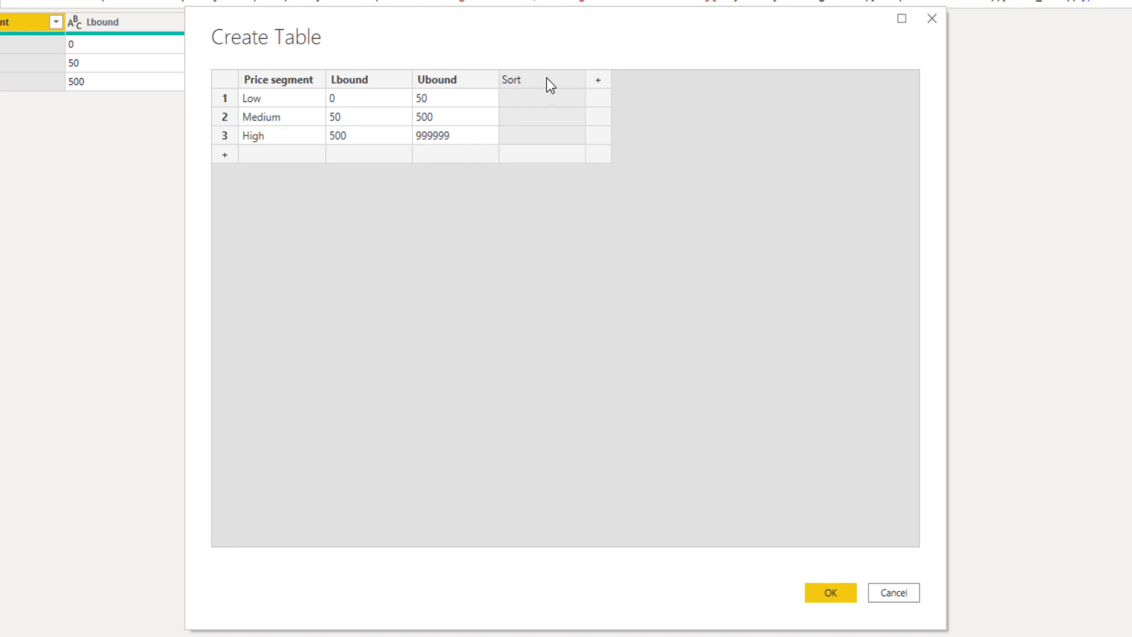
pyautogui.press('Return')
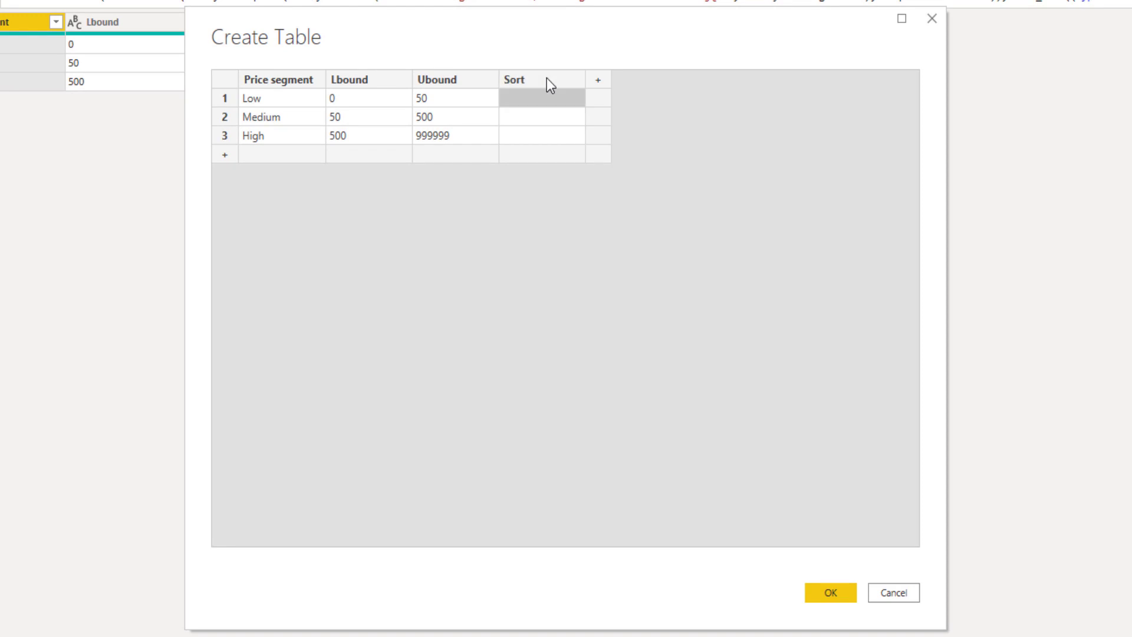
pyautogui.write('1')
pyautogui.press('Return')
pyautogui.write('2')
pyautogui.press('Return')
pyautogui.write('3')
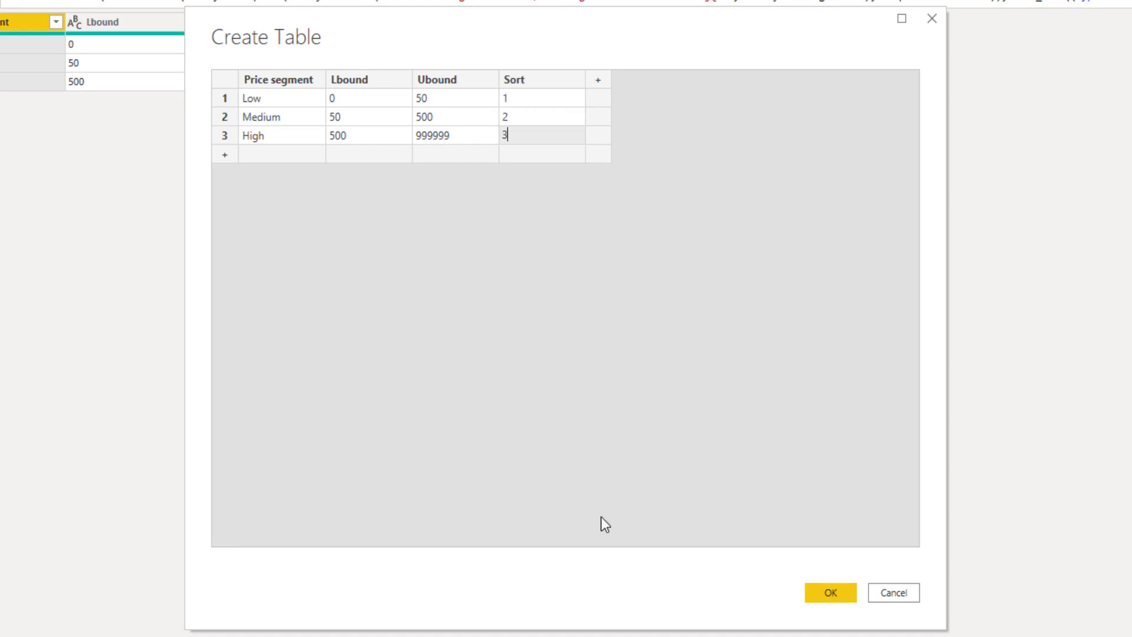
# - Save the edited Pricing Segments table and apply the query changes to the model
pyautogui.click(847, 587)
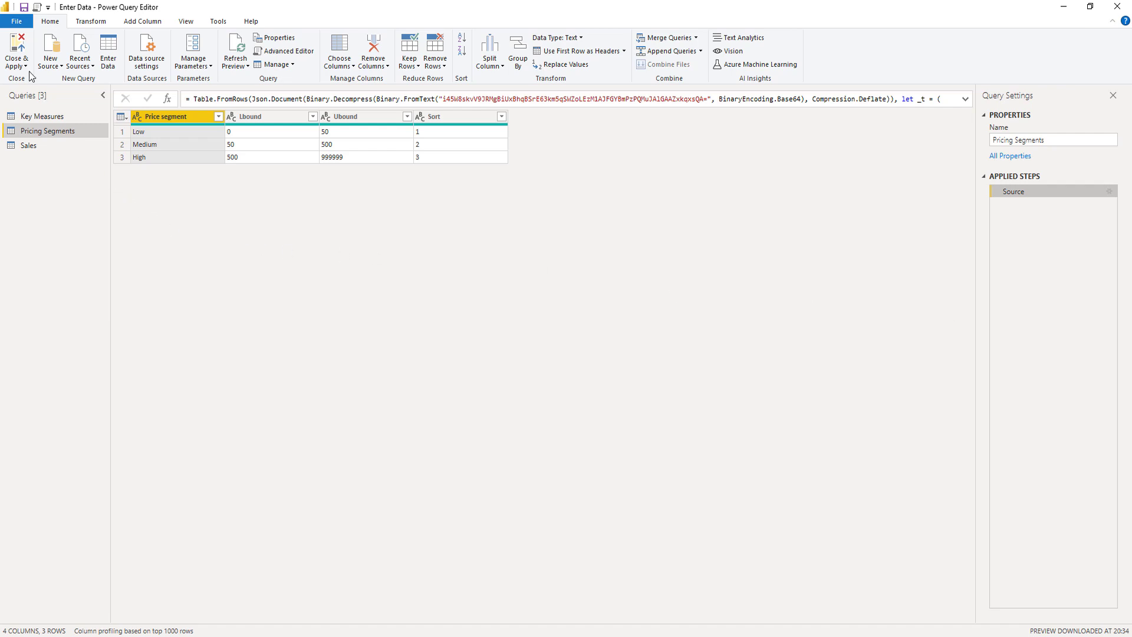
pyautogui.click(18, 65)
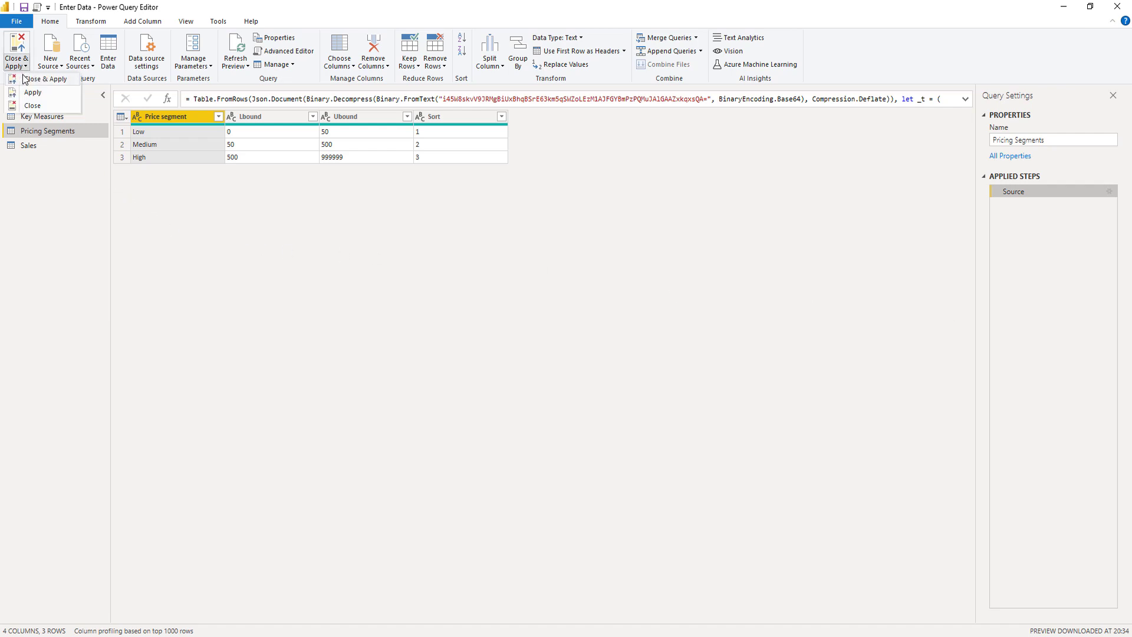
pyautogui.click(25, 79)
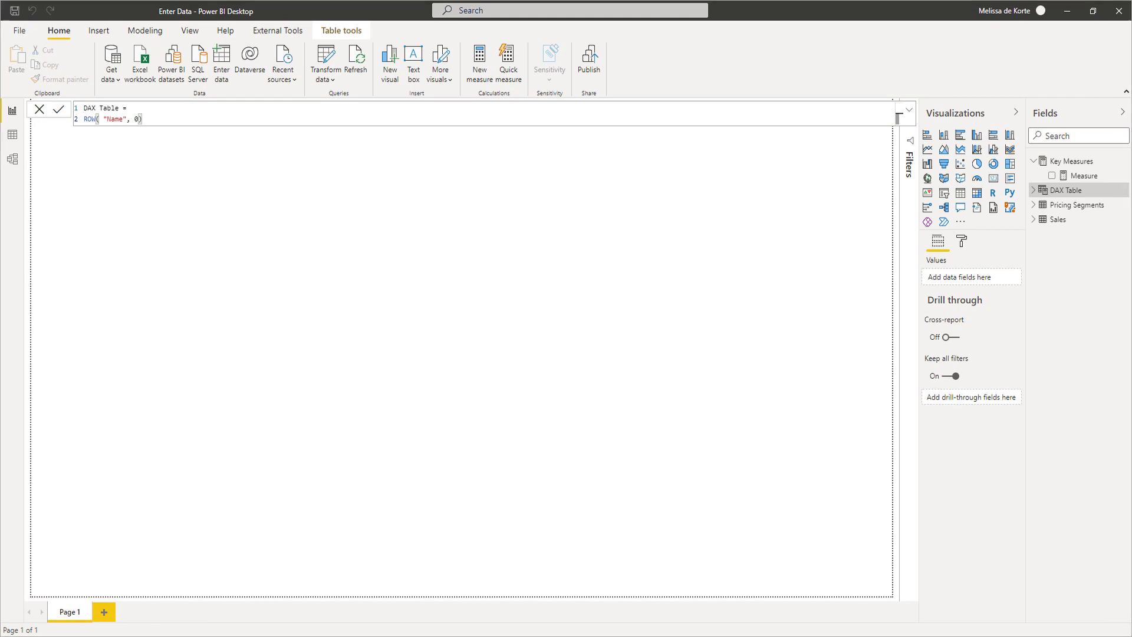